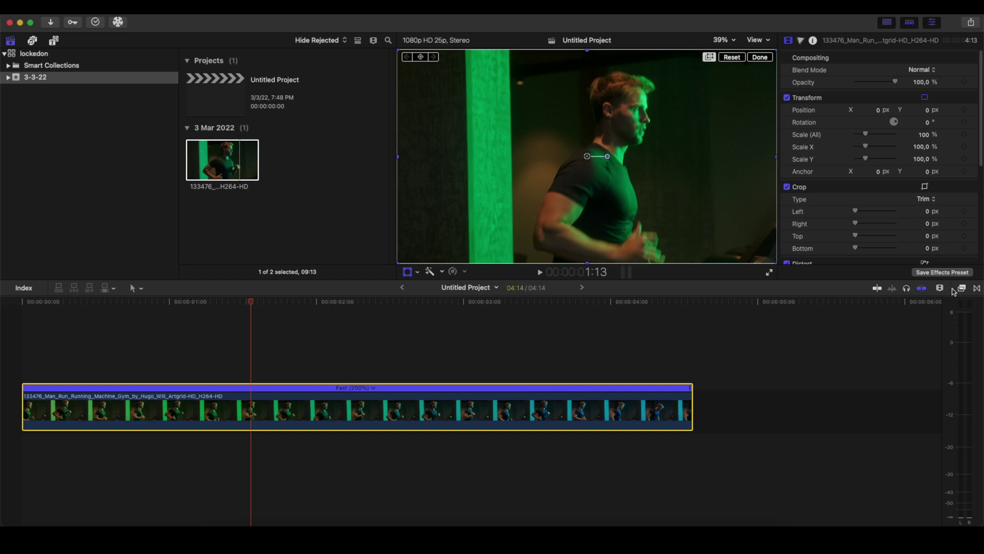
# - Rewind to the start and dismiss the runner clip's on-screen transform adjustments
pyautogui.click(23, 372)
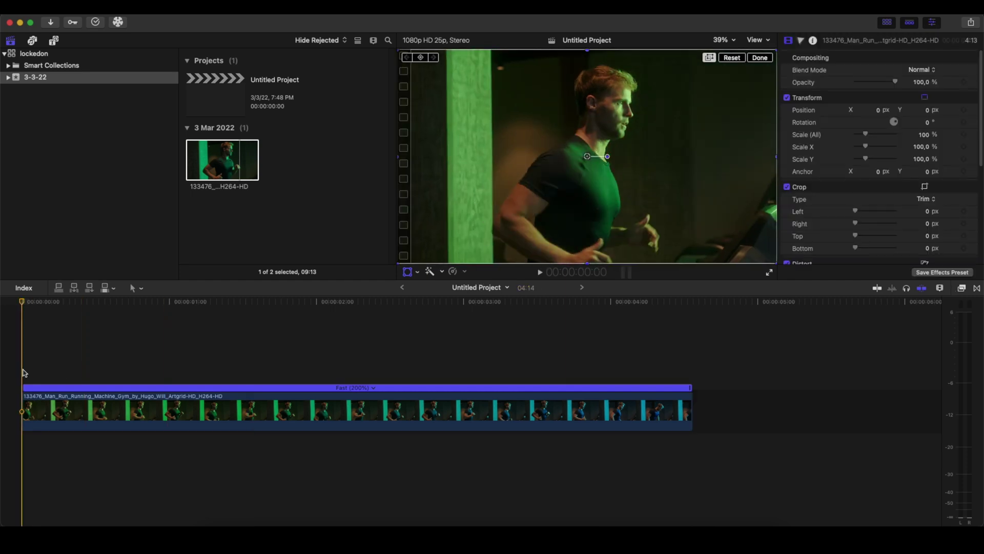
pyautogui.click(59, 405)
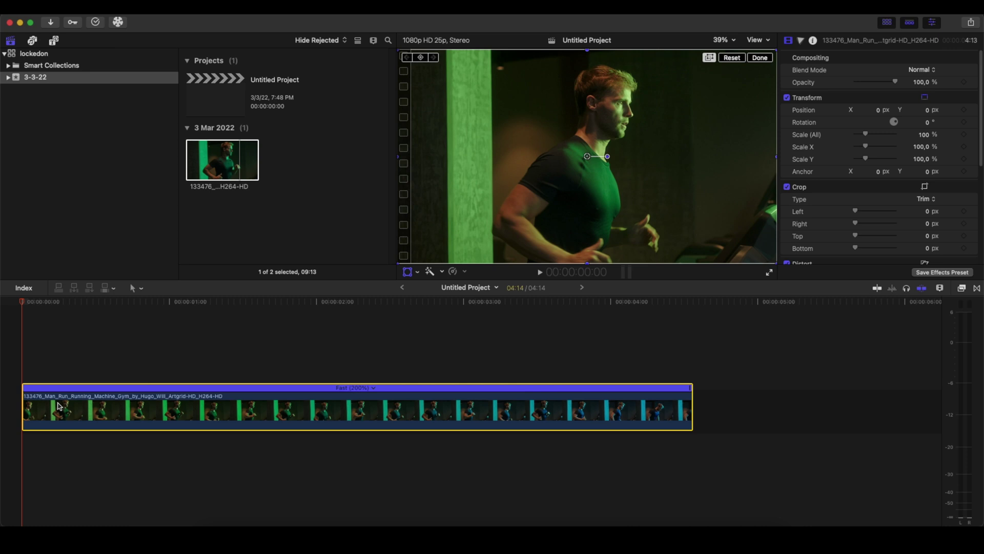
pyautogui.click(759, 57)
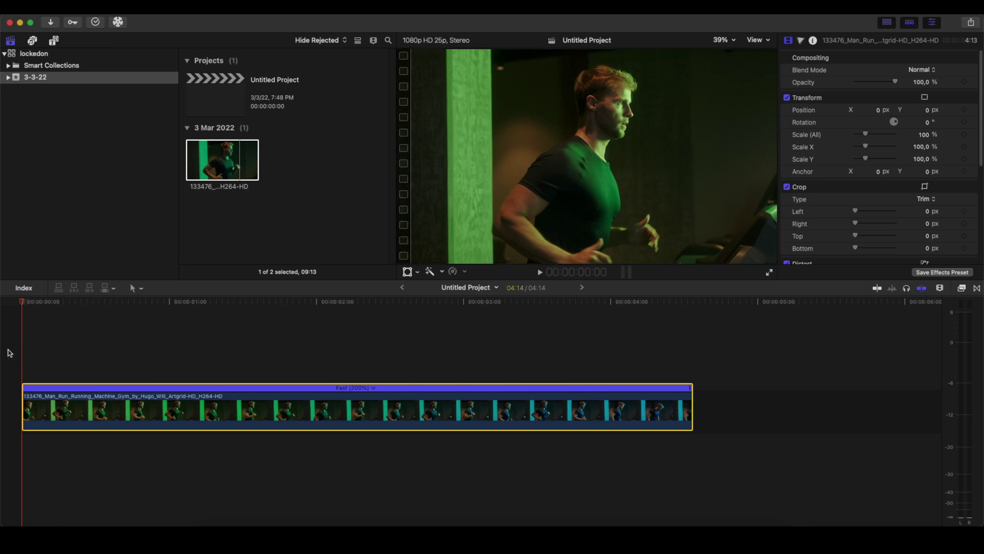
# - Deselect the clip, play the 200% sped-up runner clip through, and return to the beginning
pyautogui.click(10, 352)
pyautogui.press('space')
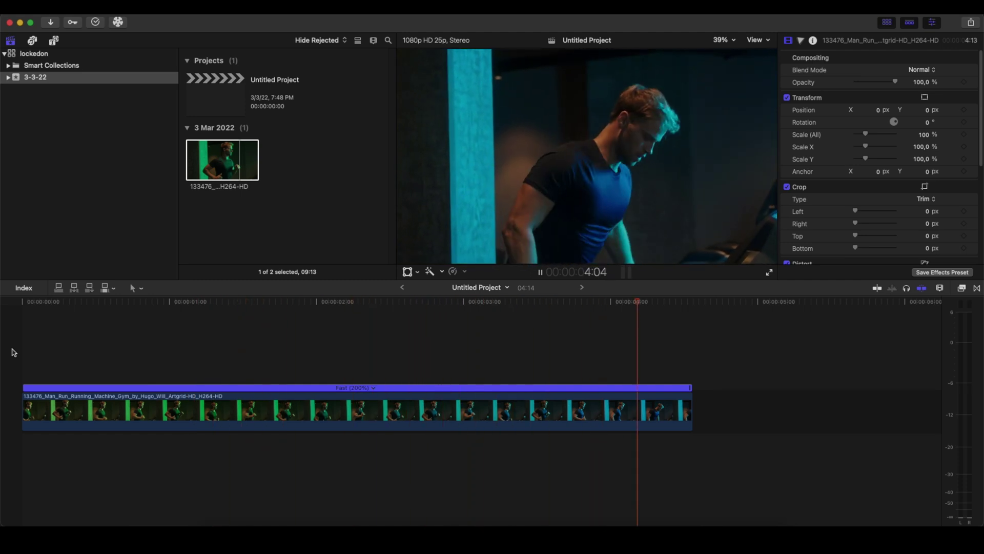
pyautogui.press('Home')
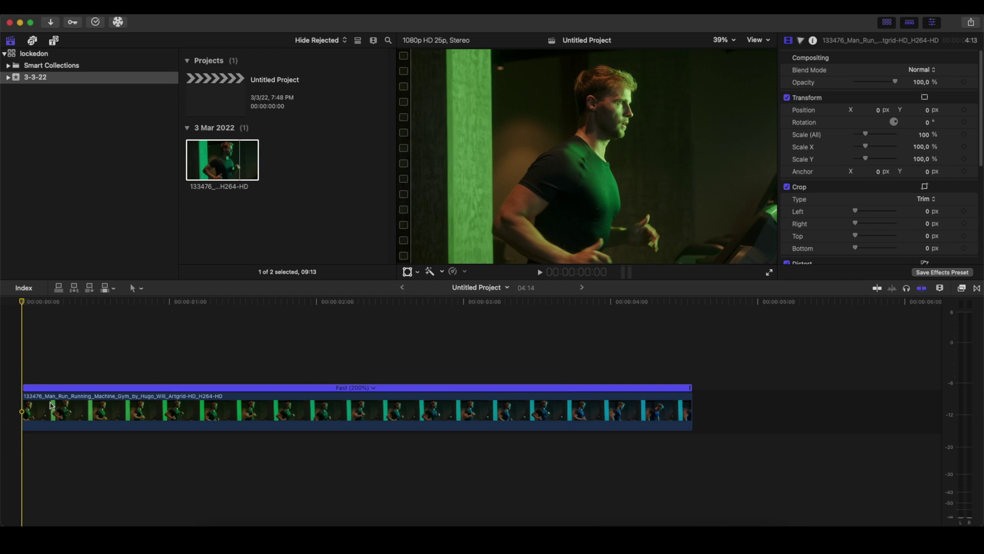
# - Add an object tracker to the runner clip and fit its box snugly around his face
pyautogui.click(52, 405)
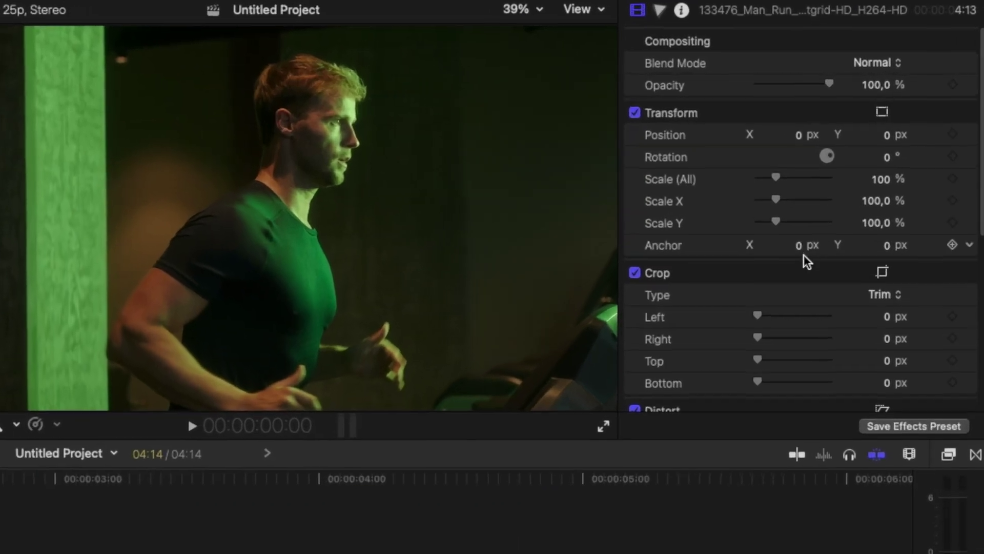
pyautogui.scroll(-5, 879, 181)
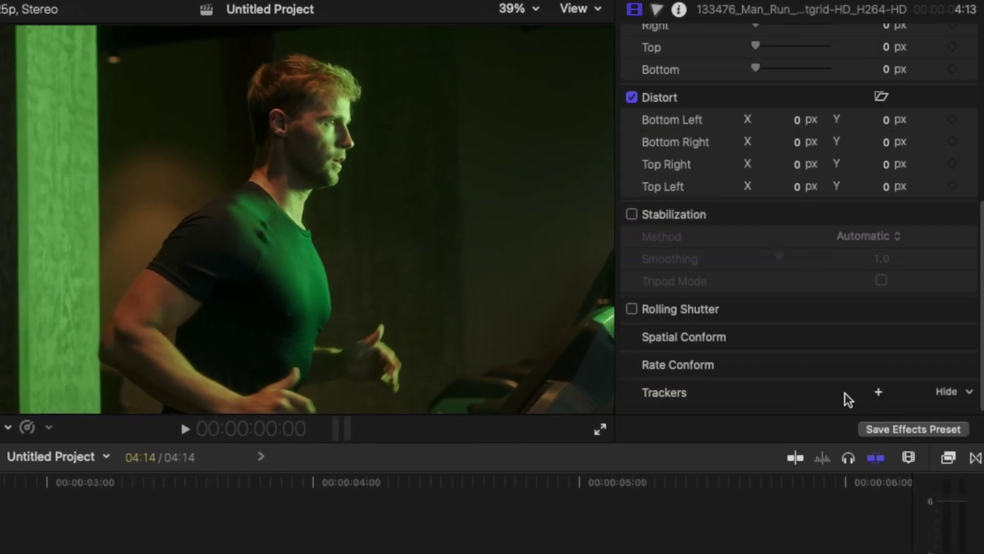
pyautogui.click(878, 392)
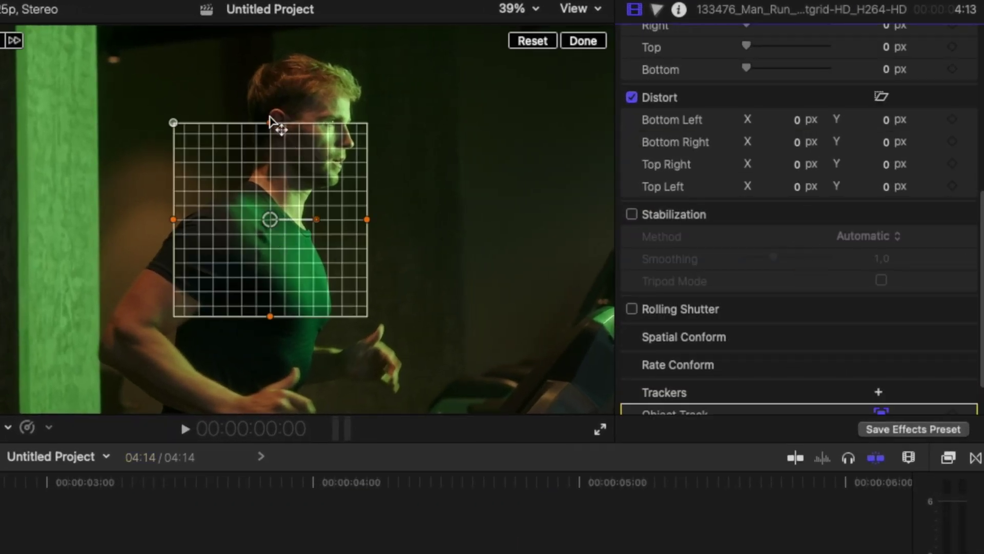
pyautogui.moveTo(270, 122); pyautogui.dragTo(274, 183)
pyautogui.moveTo(180, 220); pyautogui.dragTo(280, 122)
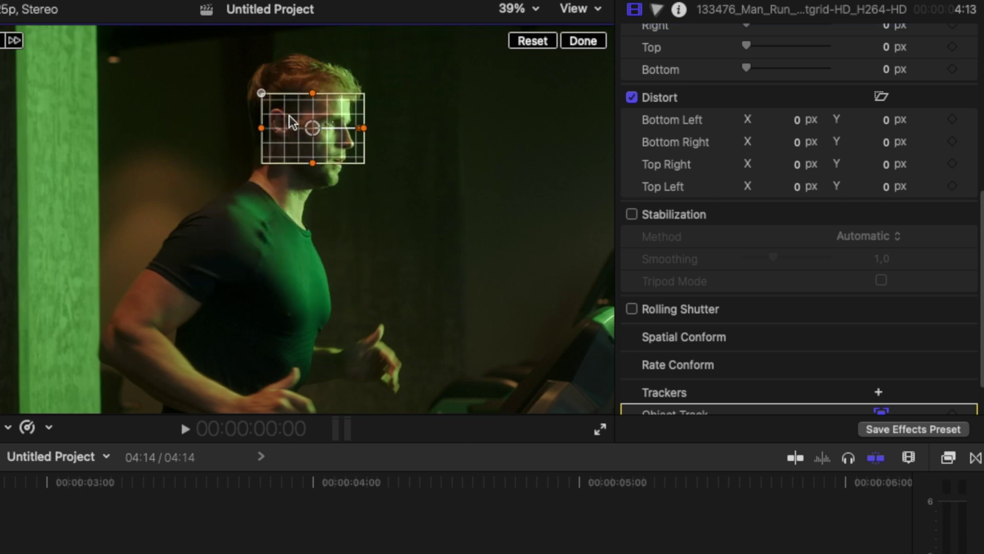
pyautogui.moveTo(313, 94); pyautogui.dragTo(314, 103)
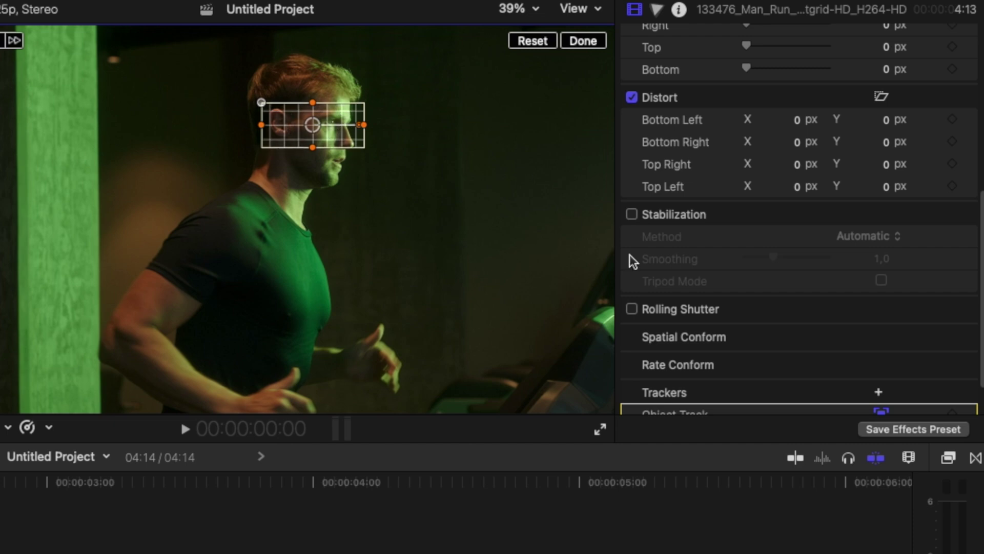
# - Set the tracker's analysis method to Machine Learning, analyze the face, and finish tracking
pyautogui.scroll(-2, 729, 288)
pyautogui.click(878, 393)
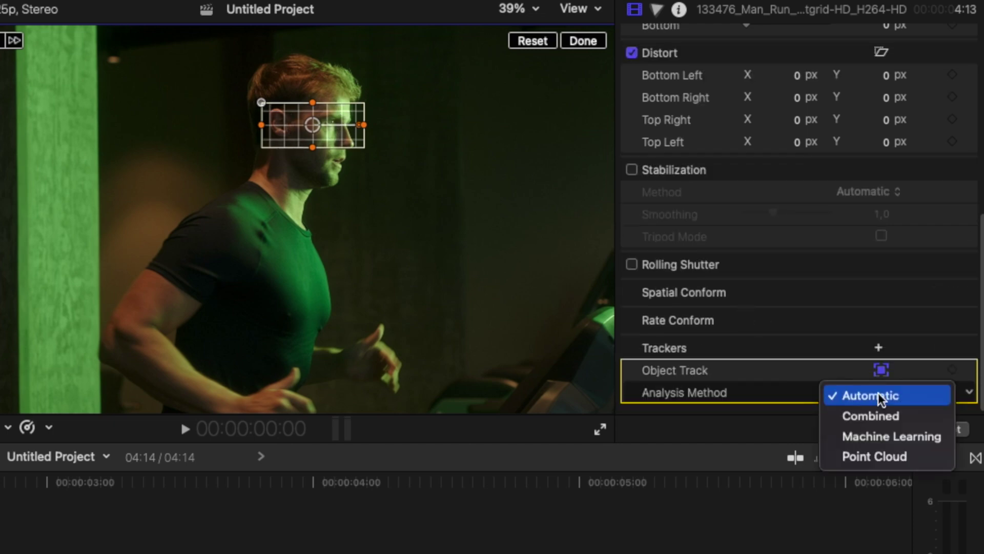
pyautogui.click(911, 438)
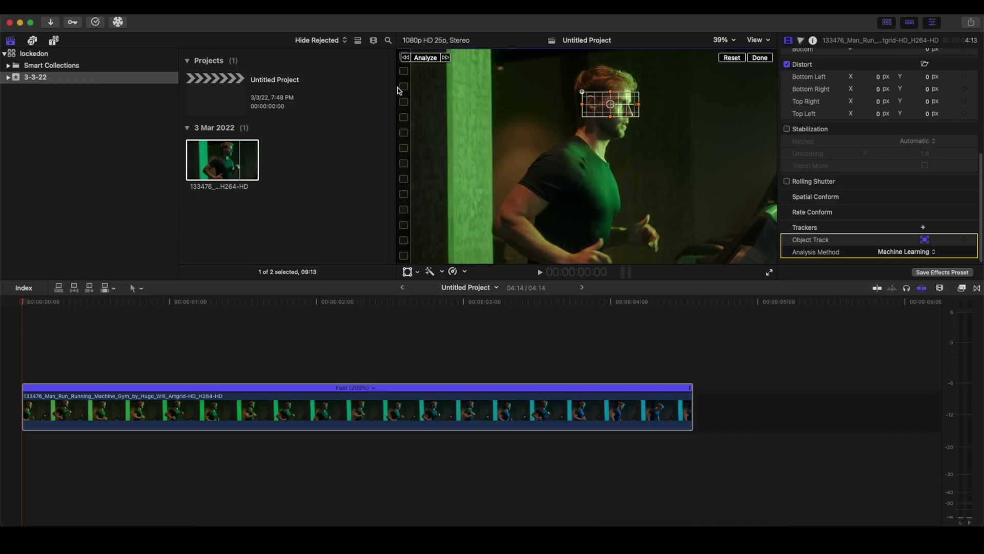
pyautogui.click(446, 58)
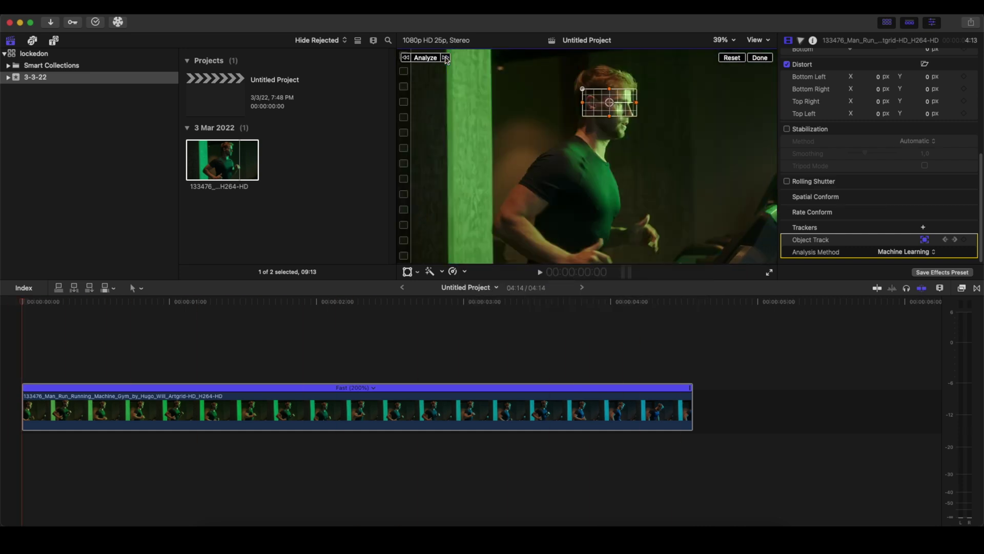
pyautogui.click(751, 57)
pyautogui.click(132, 414)
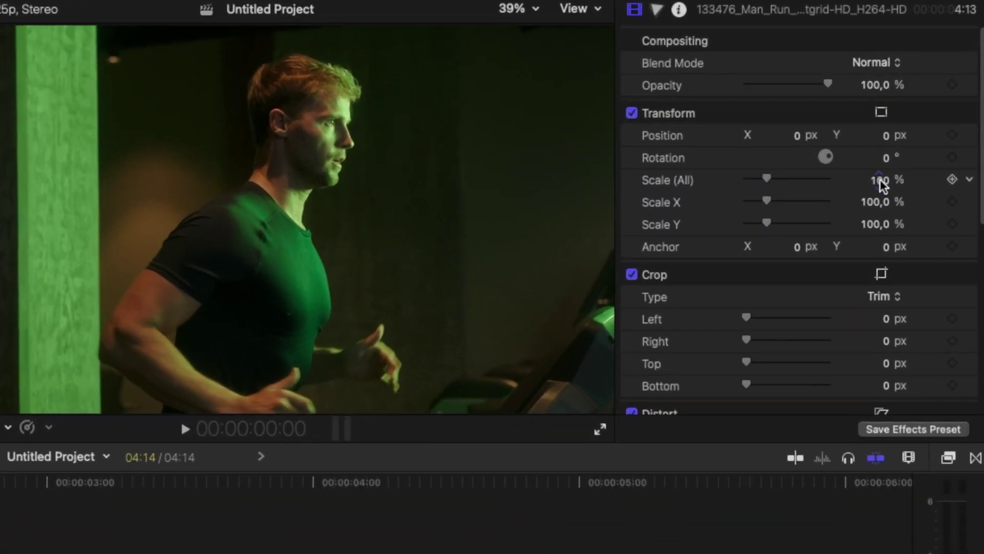
# - Set the runner clip's Scale (All) to -100% to flip the image
pyautogui.click(880, 179)
pyautogui.write('-1')
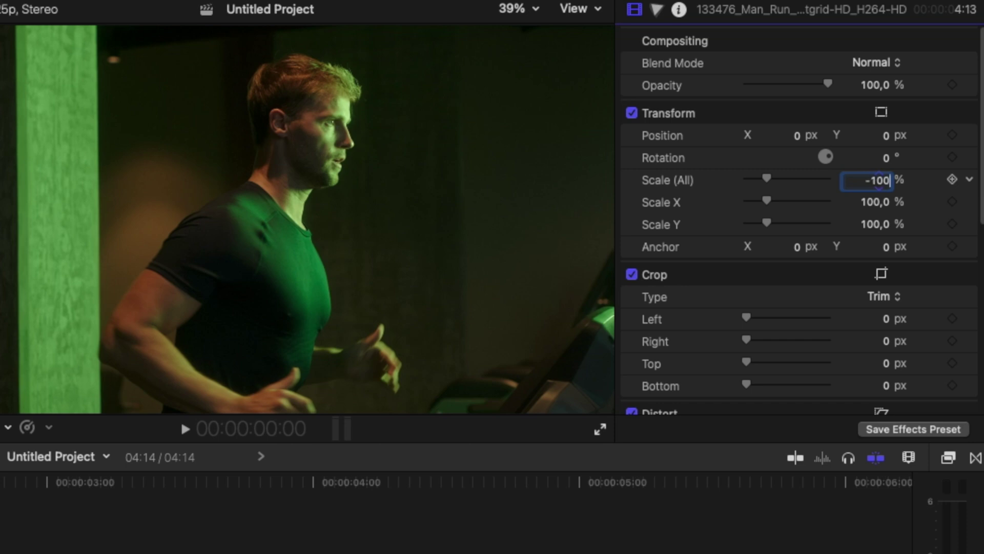
pyautogui.press('Return')
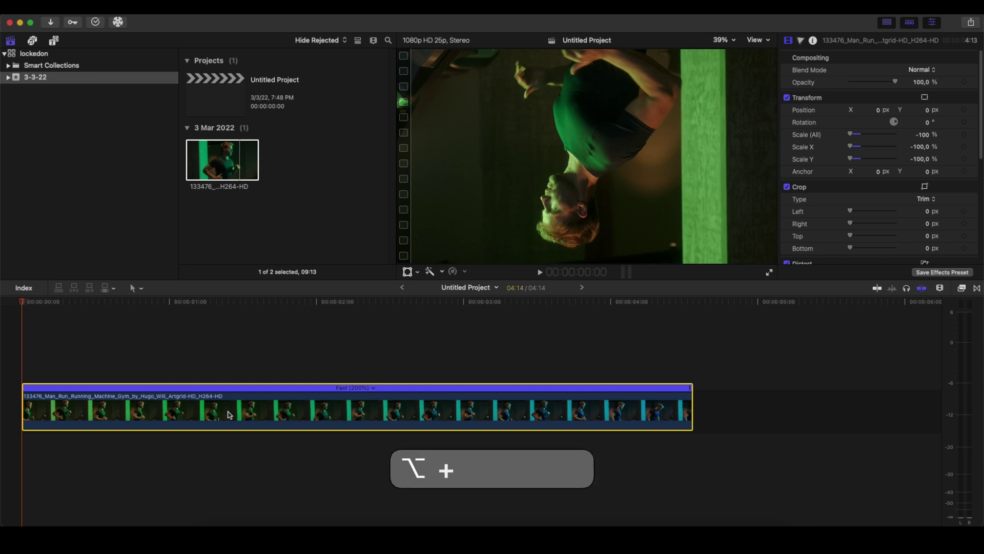
# - Duplicate the clip onto a layer above and link its transform to the face Object Track
pyautogui.moveTo(232, 413); pyautogui.dragTo(226, 360)
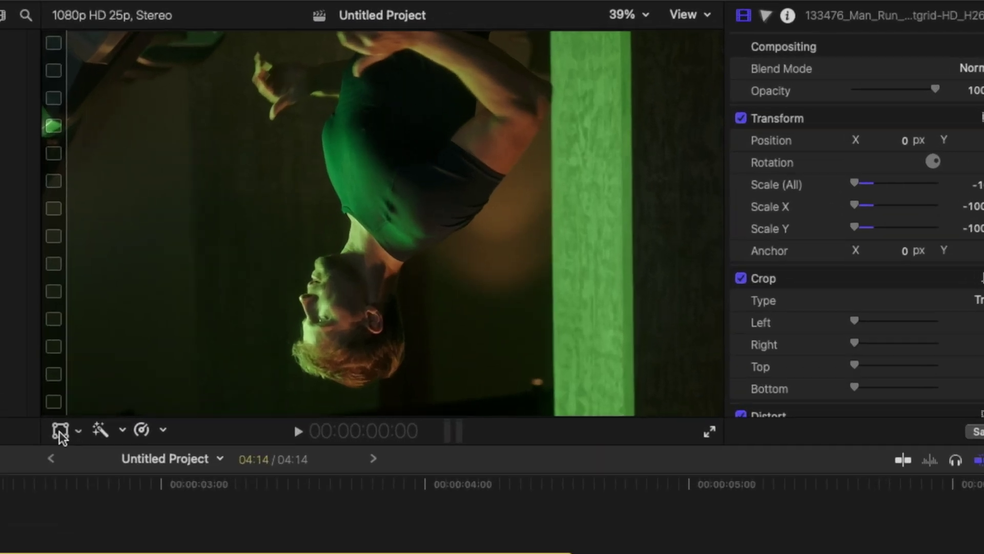
pyautogui.click(409, 272)
pyautogui.click(435, 45)
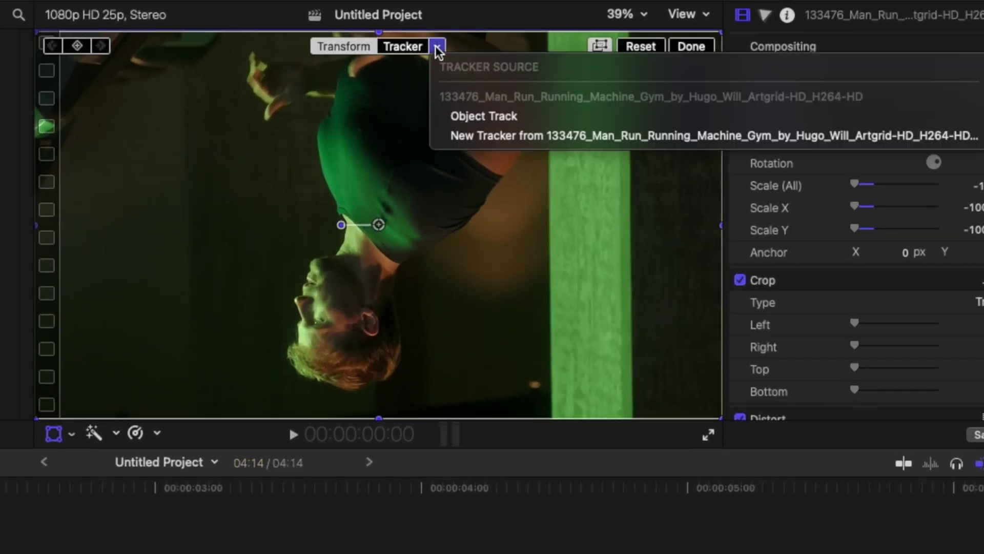
pyautogui.click(483, 112)
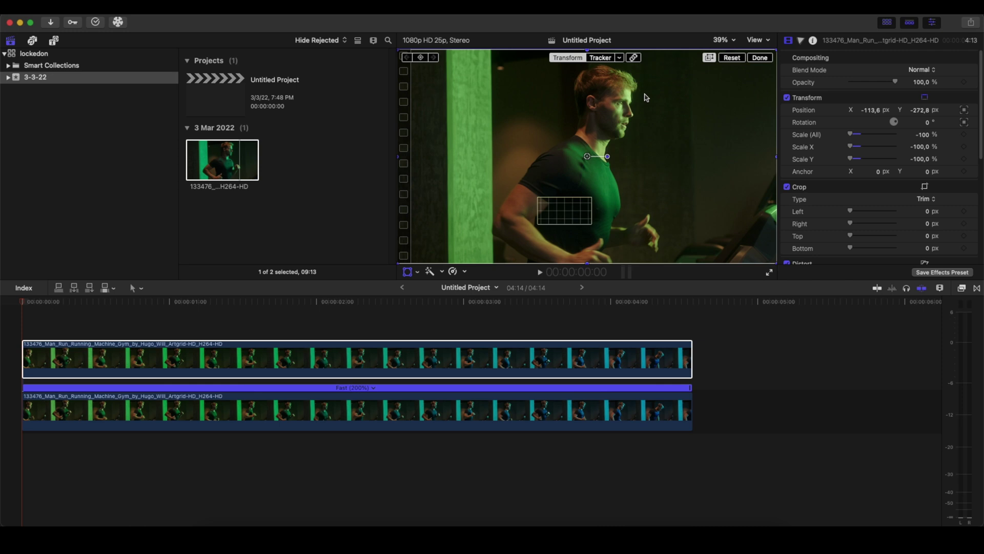
# - Close the tracker overlay, preview the face-tracked result, and rewind to the start
pyautogui.click(760, 57)
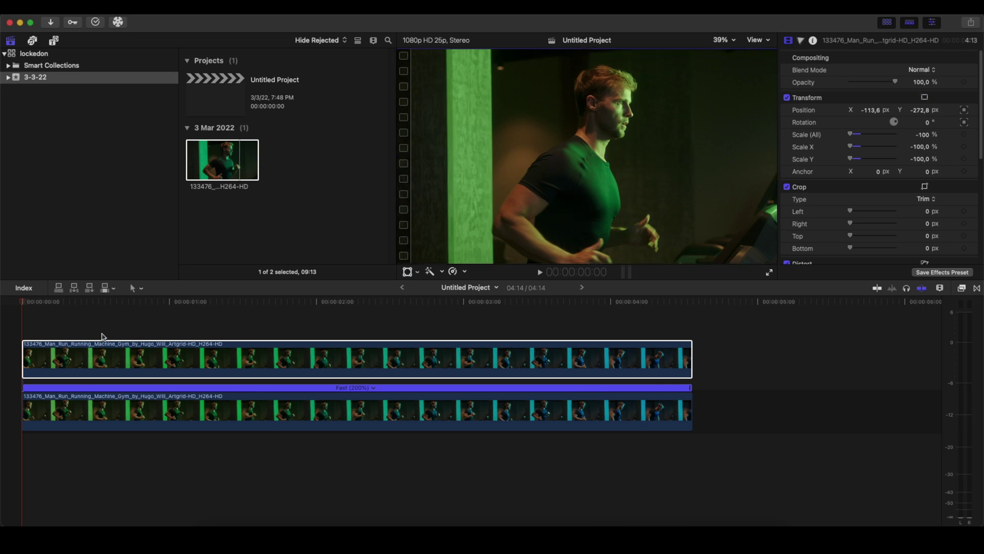
pyautogui.click(15, 332)
pyautogui.press('space')
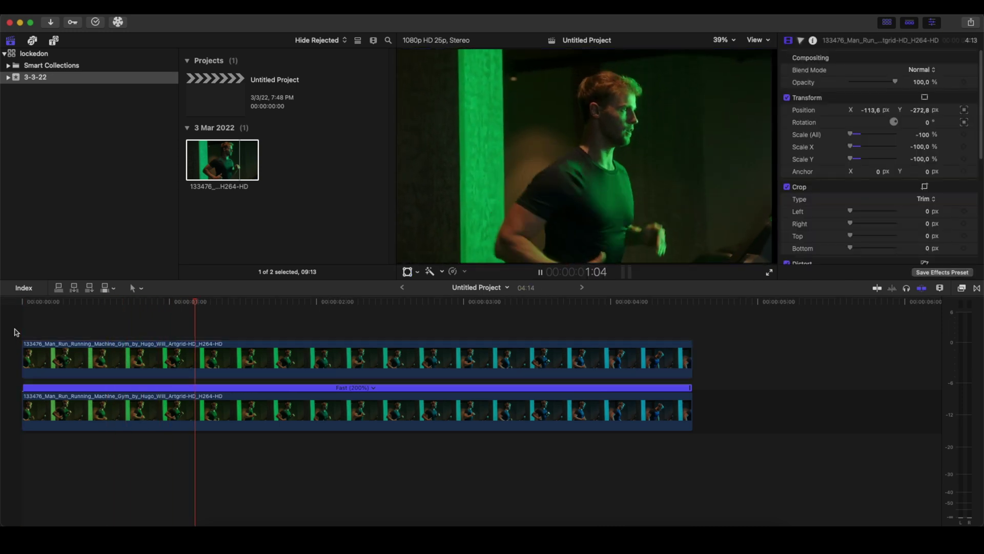
pyautogui.press('space')
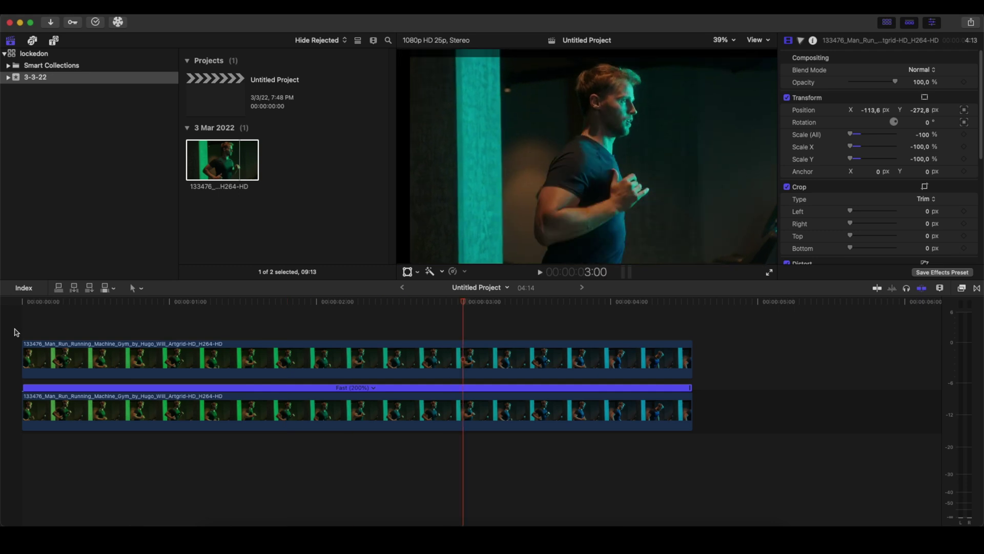
pyautogui.press('Home')
# - Enlarge the top tracked duplicate to about -112% scale and preview the zoom
pyautogui.click(57, 364)
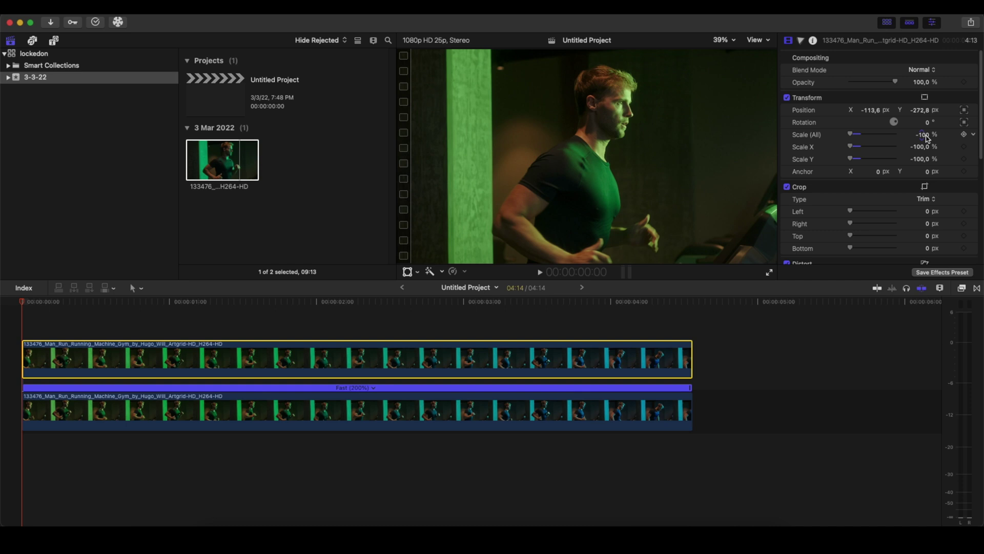
pyautogui.moveTo(927, 138); pyautogui.dragTo(856, 113)
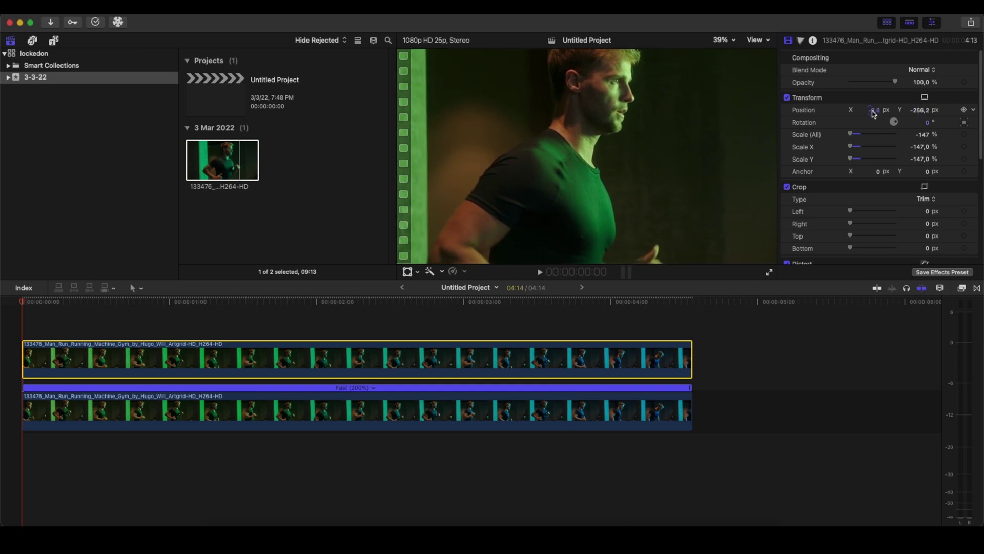
pyautogui.click(30, 321)
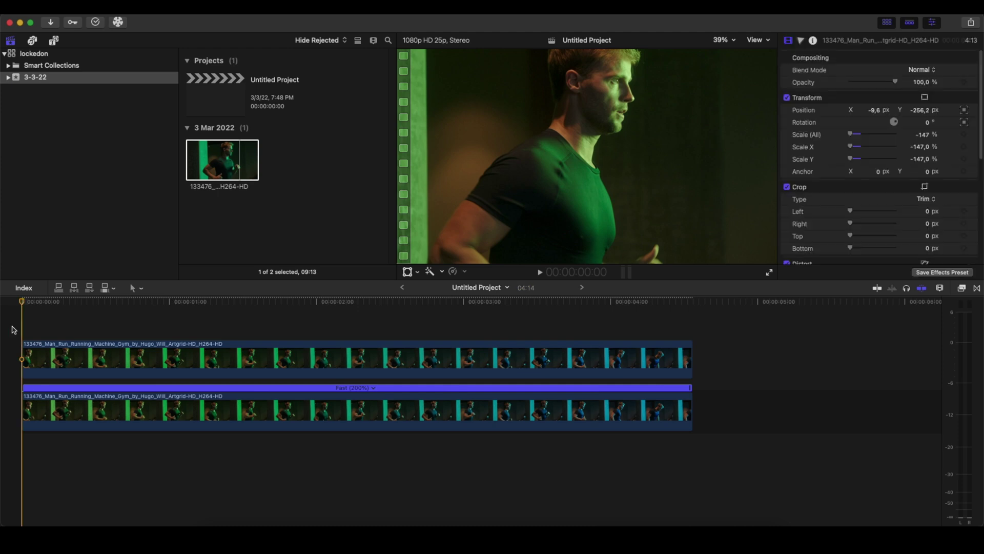
pyautogui.press('space')
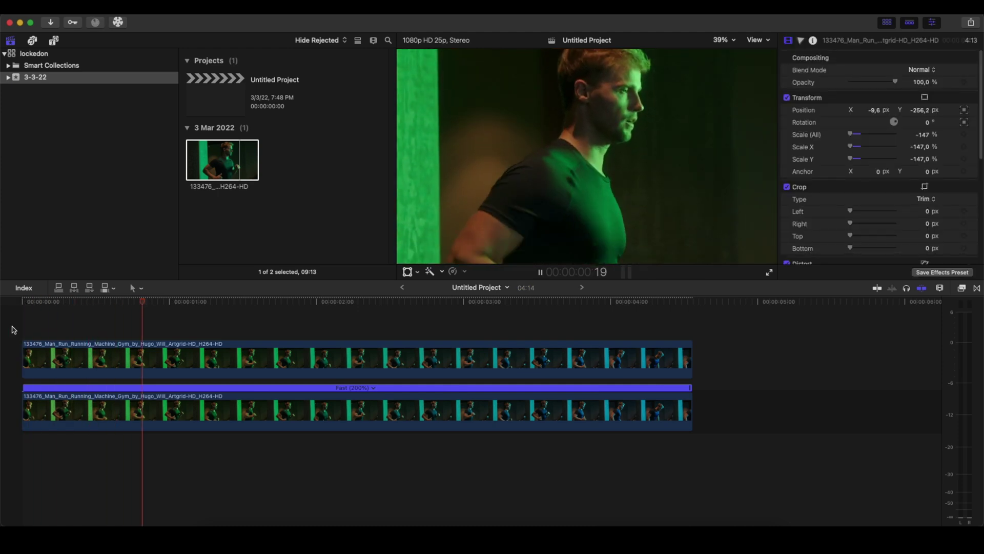
pyautogui.press('space')
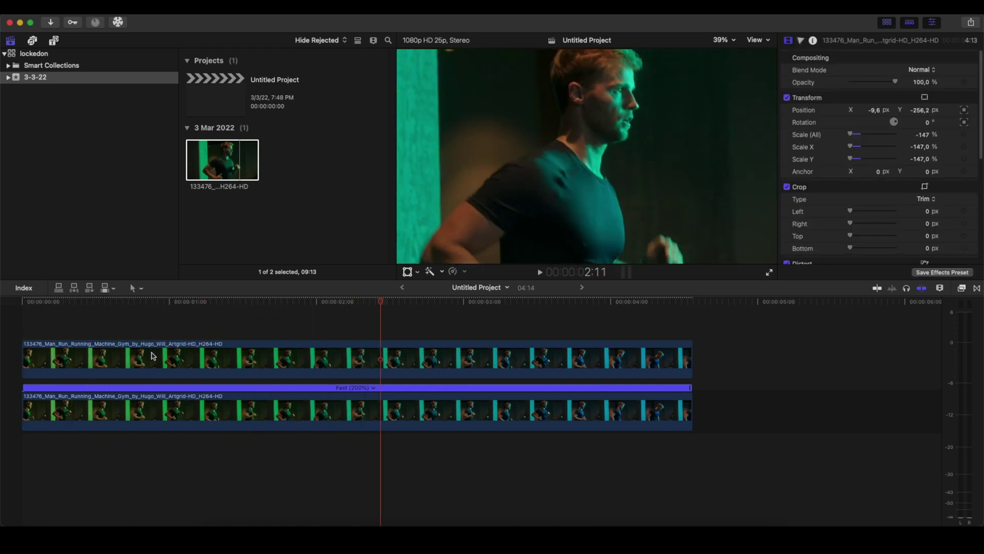
# - Zoom the duplicate further to -177% at Position Y -215.4 and play back the close-up
pyautogui.click(154, 357)
pyautogui.moveTo(929, 135); pyautogui.dragTo(924, 115)
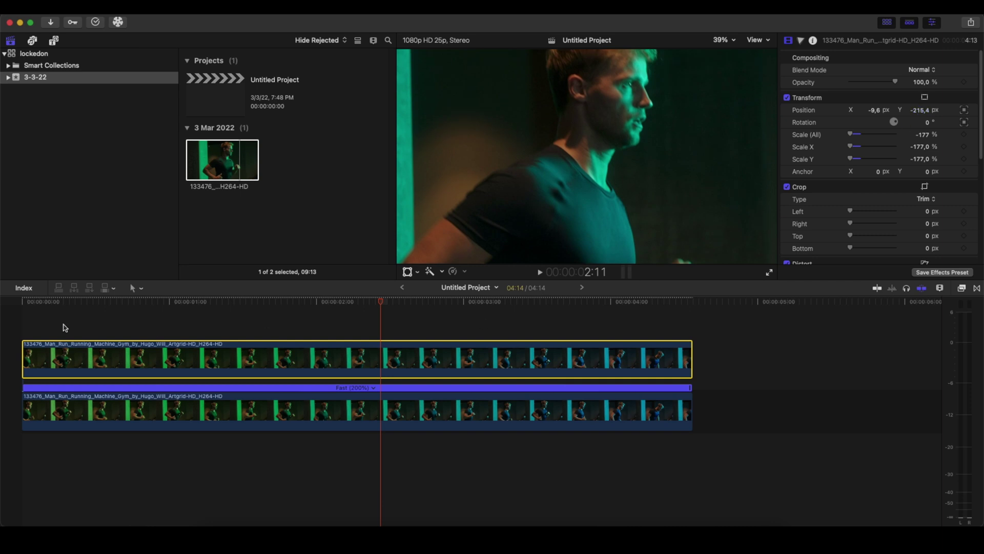
pyautogui.click(11, 331)
pyautogui.press('space')
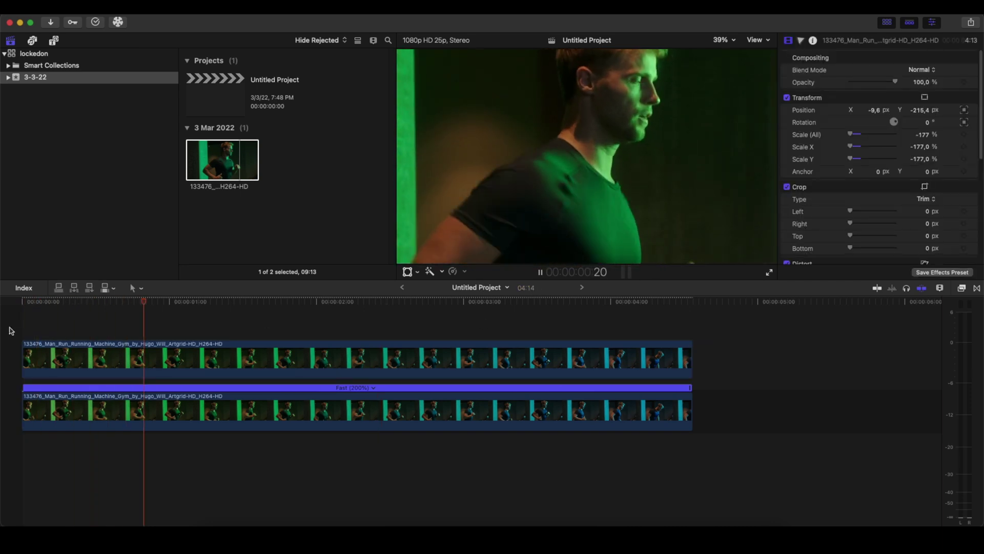